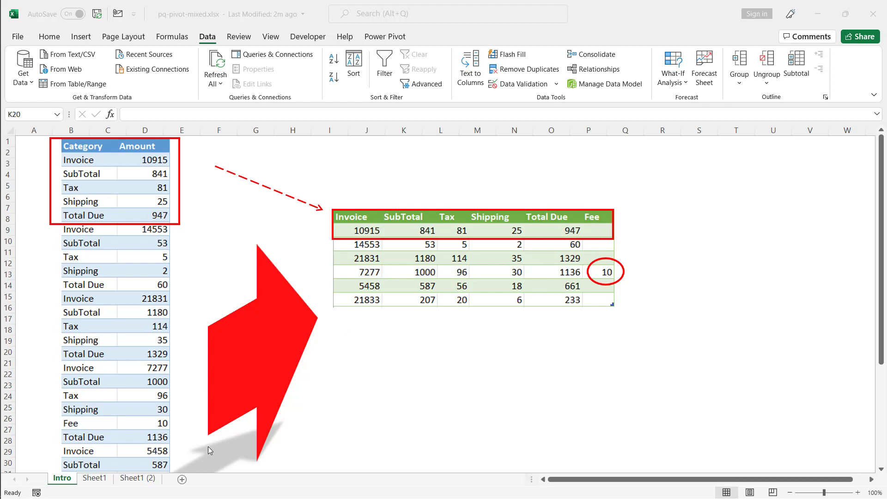
Compare both sheets, then load the Sheet1 (2) Category/Amount table into Power Query as Table15
{"action": "left_click", "coordinate": [142, 479]}
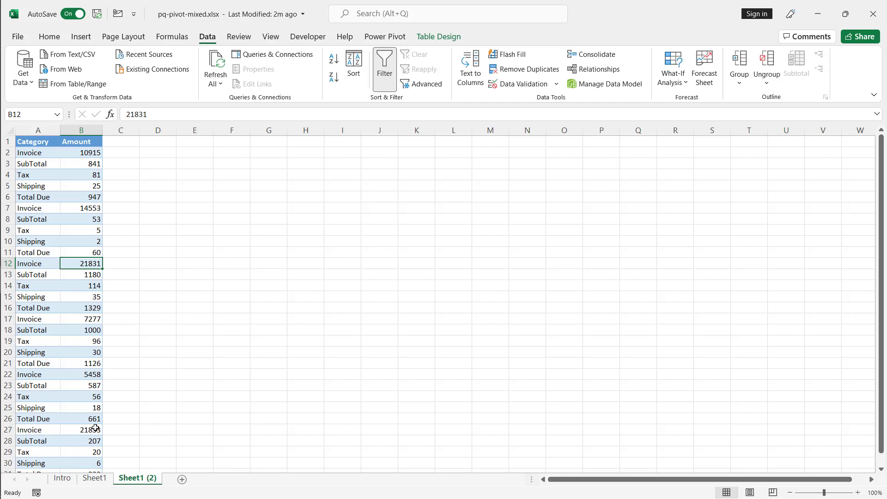
{"action": "left_click", "coordinate": [94, 479]}
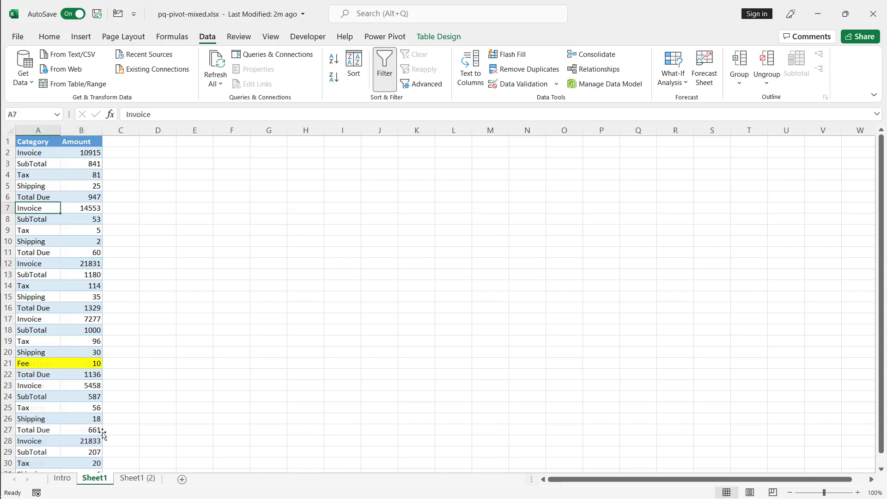
{"action": "left_click", "coordinate": [144, 481]}
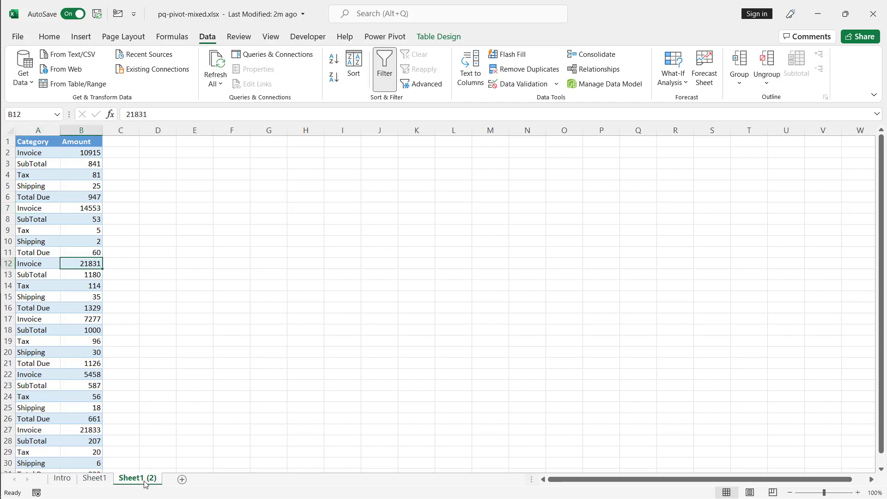
{"action": "left_click", "coordinate": [53, 264]}
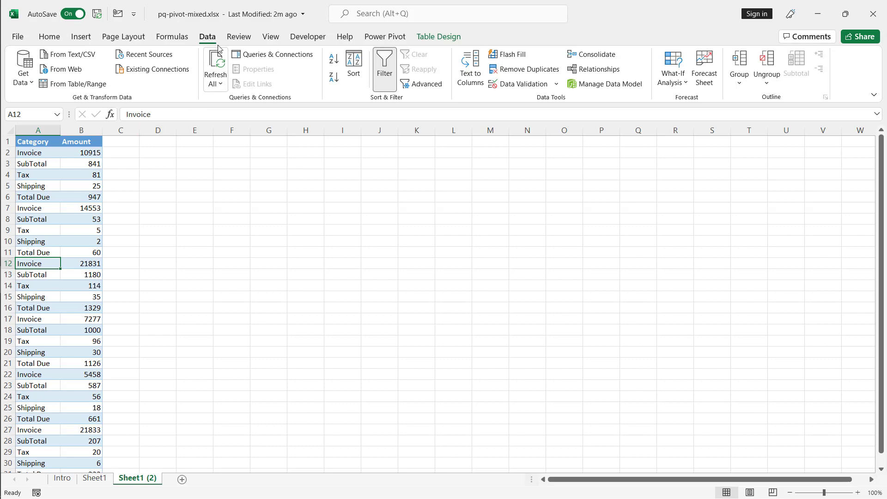
{"action": "left_click", "coordinate": [67, 86]}
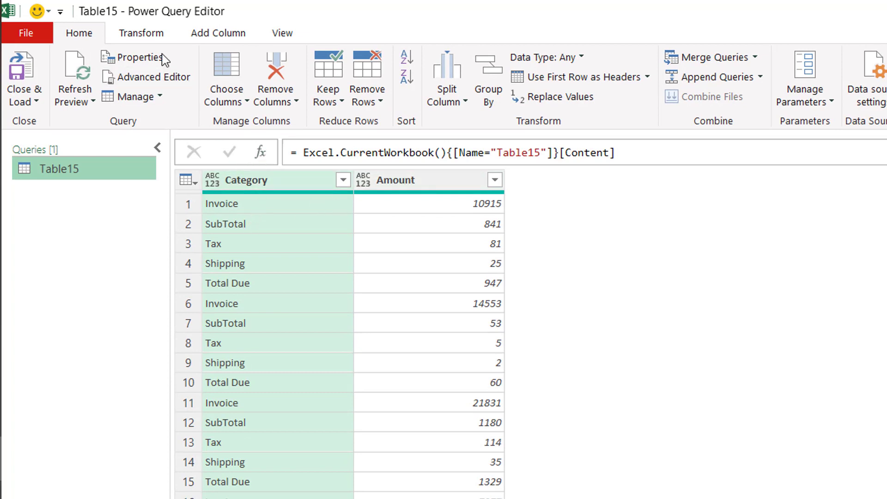
{"action": "left_click", "coordinate": [138, 34]}
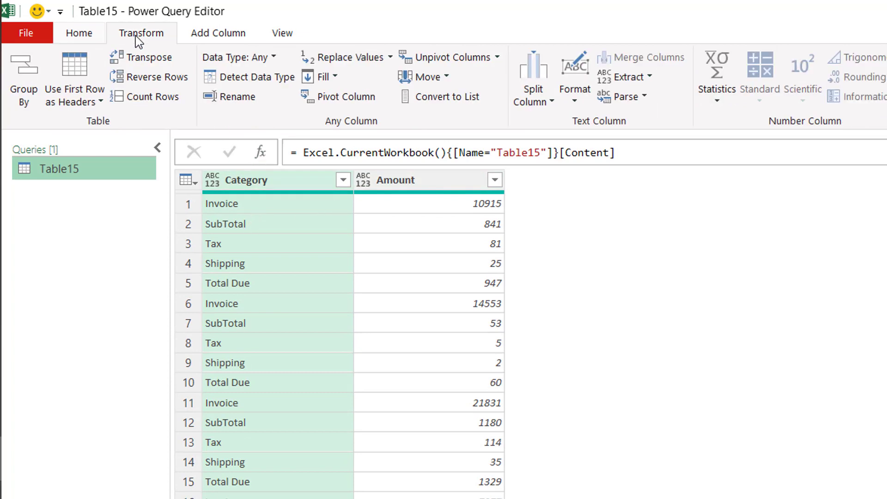
{"action": "left_click", "coordinate": [359, 99]}
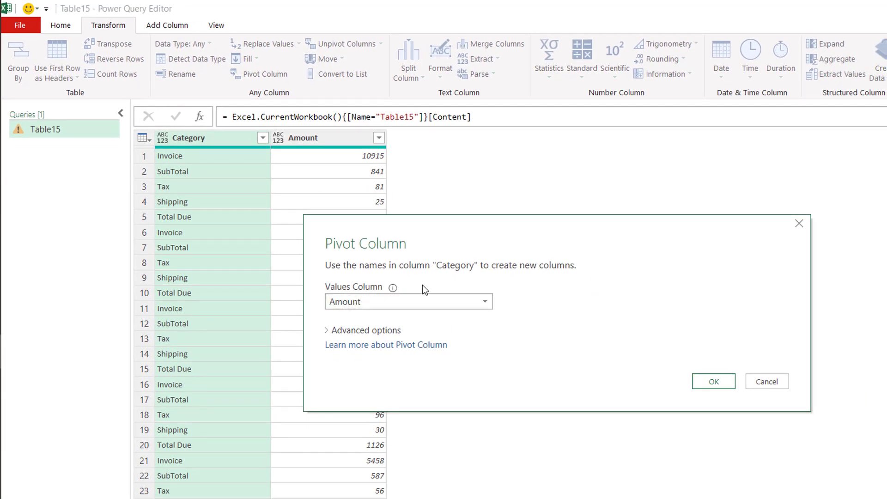
{"action": "left_click", "coordinate": [354, 332]}
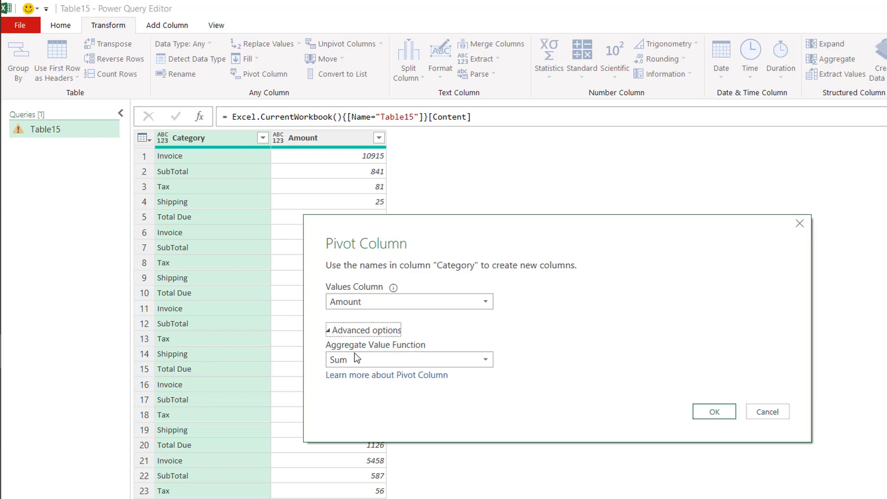
{"action": "left_click", "coordinate": [367, 360]}
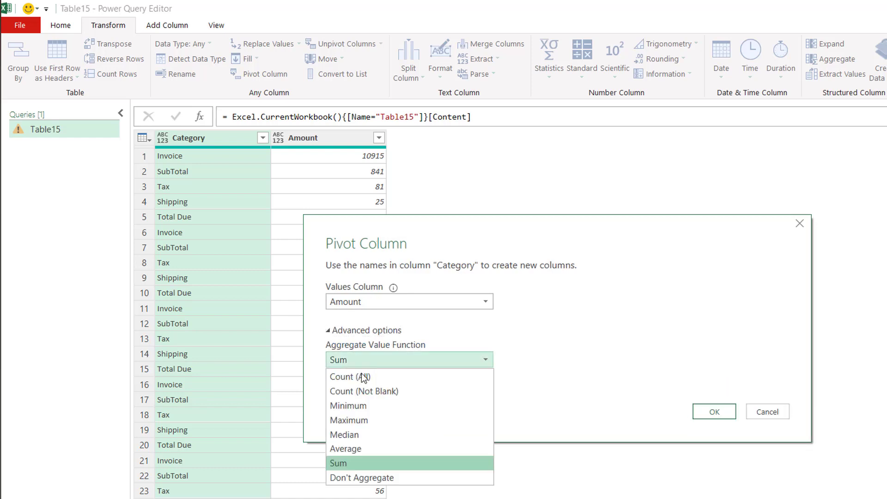
{"action": "left_click", "coordinate": [370, 477]}
{"action": "left_click", "coordinate": [712, 412]}
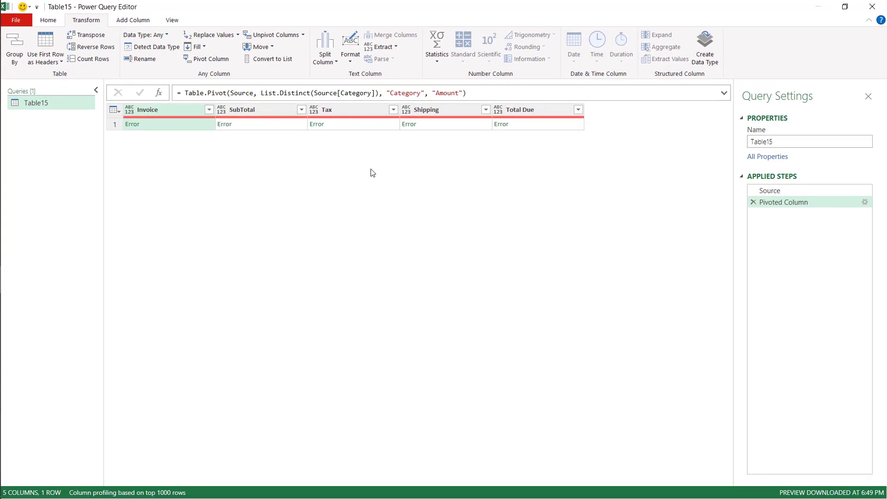
{"action": "left_click", "coordinate": [752, 202]}
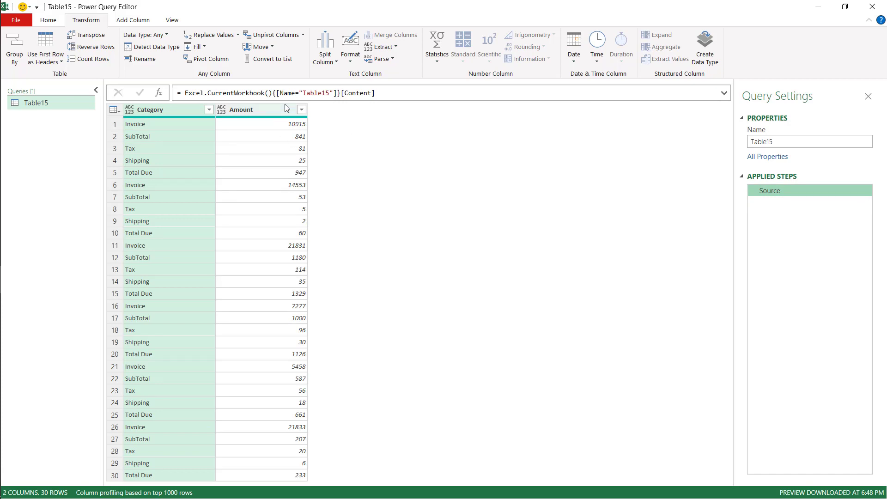
Add an Index column to Table15 that counts rows starting from 0
{"action": "left_click", "coordinate": [133, 20]}
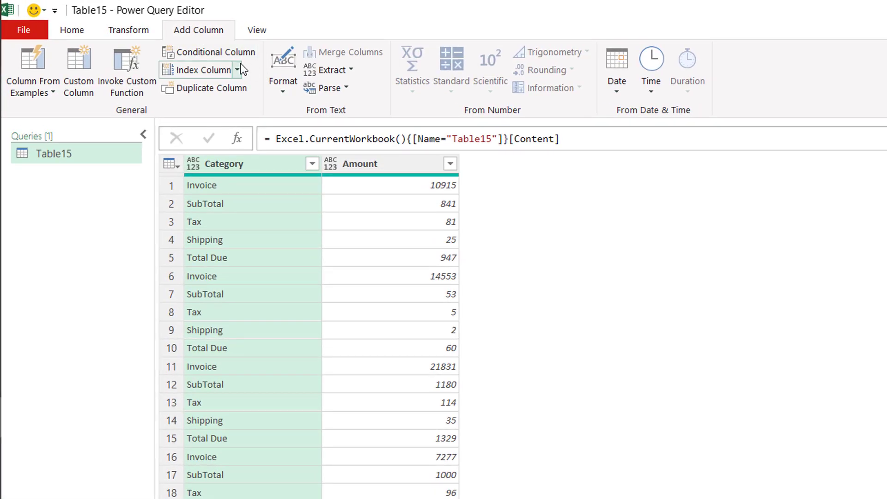
{"action": "left_click", "coordinate": [238, 69]}
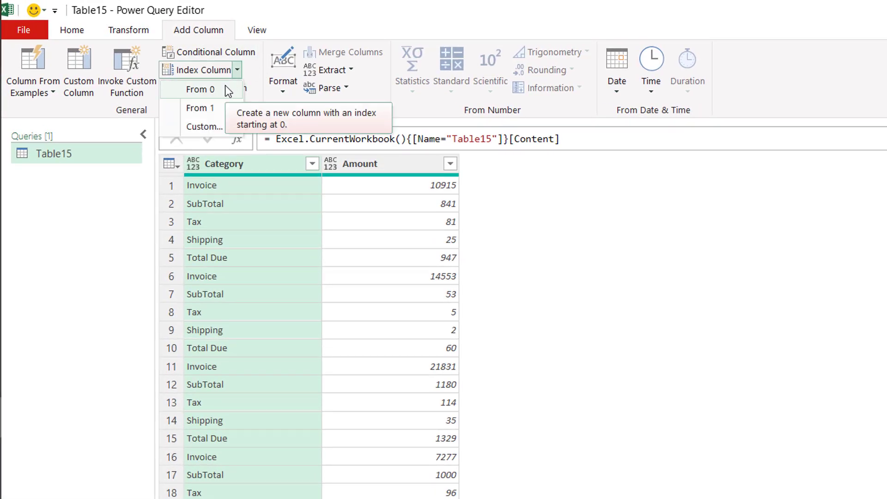
{"action": "left_click", "coordinate": [226, 89]}
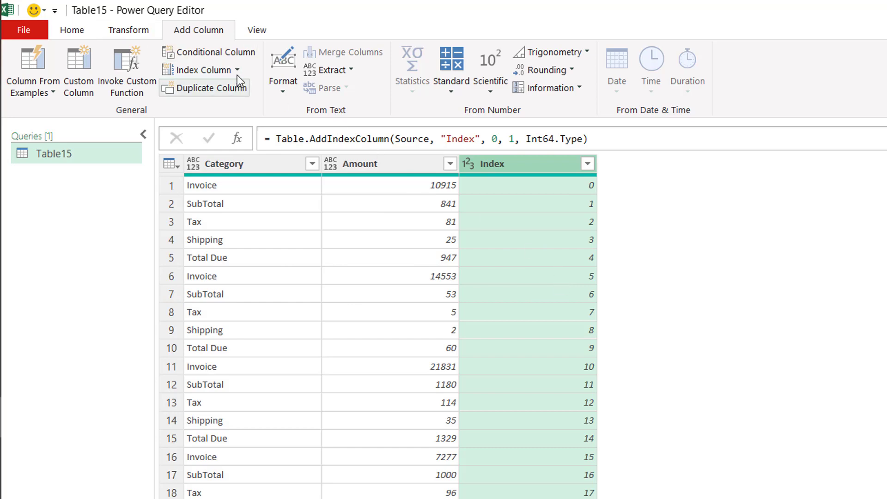
Start a conditional column that tests whether Category equals Invoice
{"action": "left_click", "coordinate": [248, 53]}
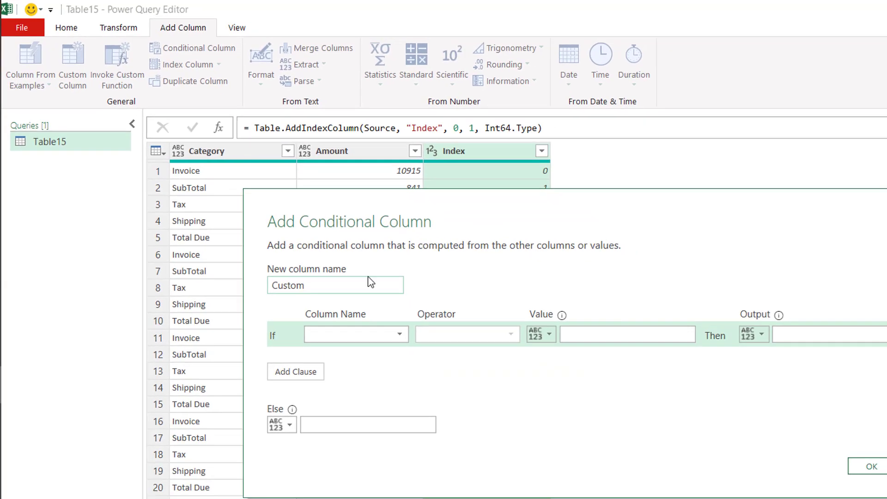
{"action": "left_click", "coordinate": [435, 367]}
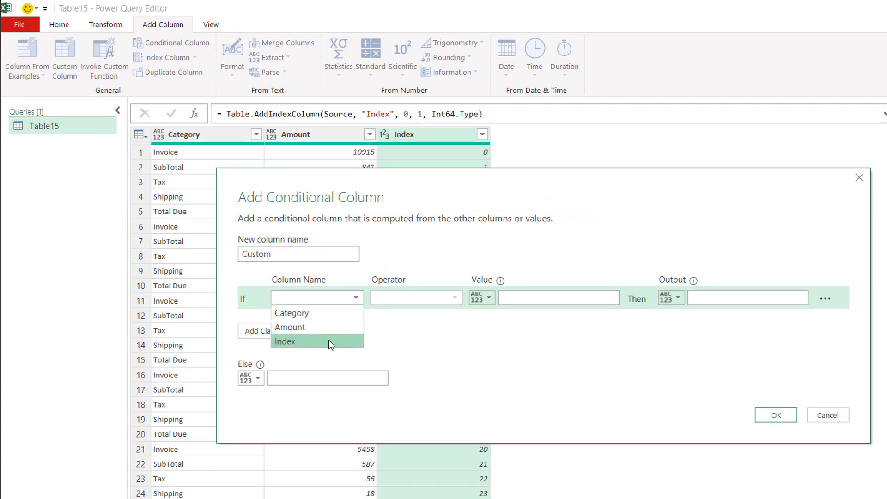
{"action": "key", "text": "Escape"}
{"action": "key", "text": "Down"}
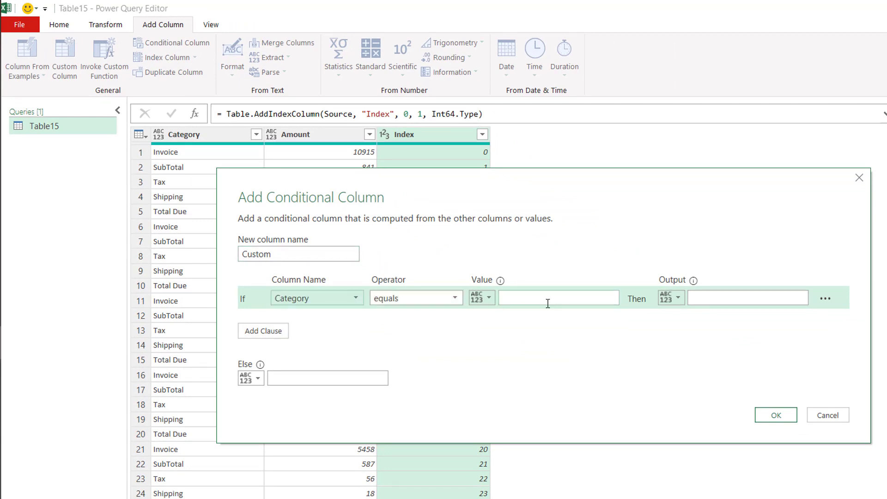
{"action": "left_click", "coordinate": [548, 302]}
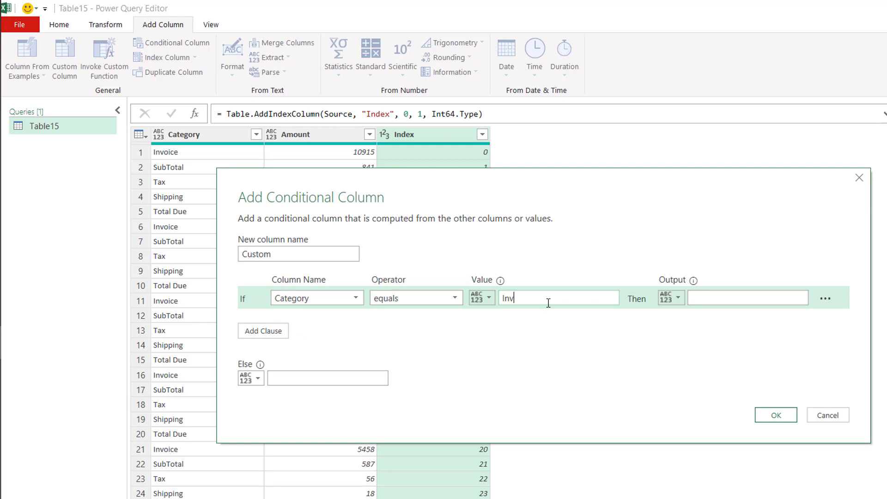
Output the Index column for Invoice rows and null otherwise, creating the Custom column
{"action": "left_click", "coordinate": [671, 295]}
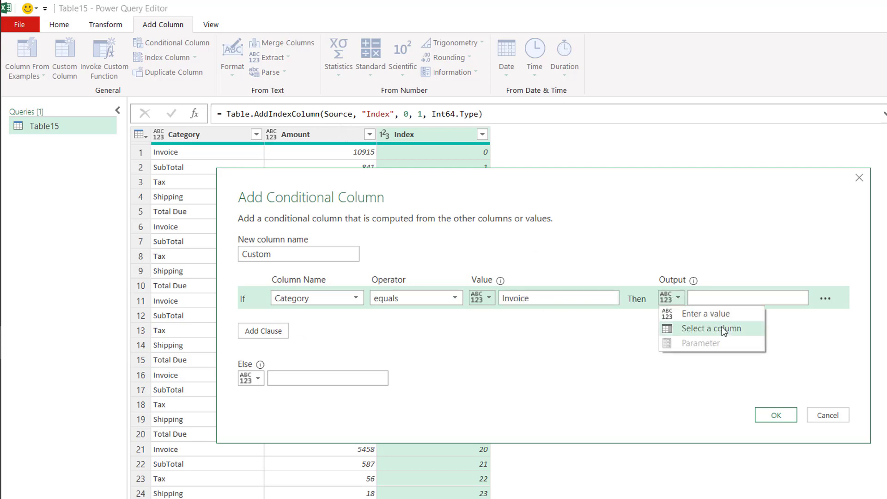
{"action": "left_click", "coordinate": [723, 328]}
{"action": "left_click", "coordinate": [669, 297]}
{"action": "left_click", "coordinate": [699, 331]}
{"action": "left_click", "coordinate": [800, 299]}
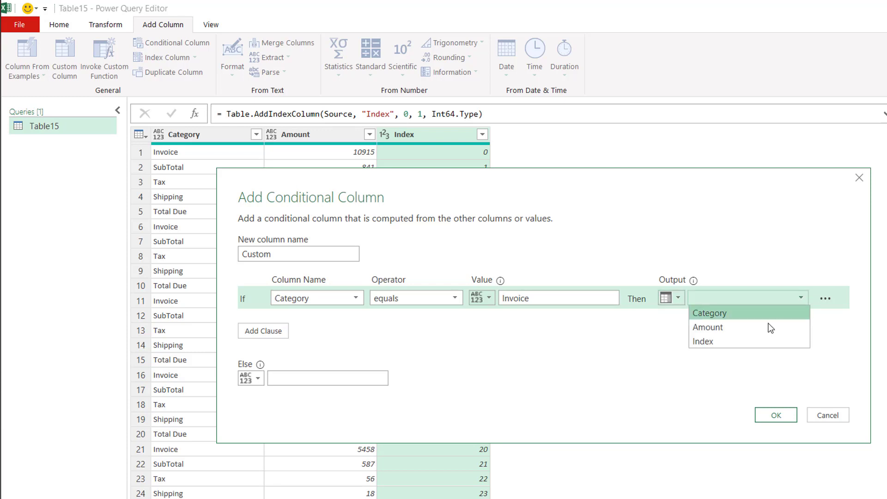
{"action": "left_click", "coordinate": [757, 346]}
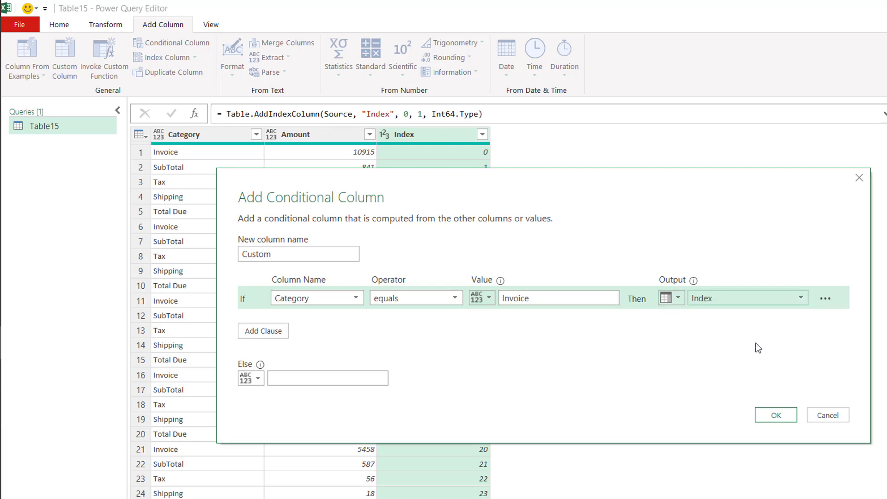
{"action": "left_click", "coordinate": [317, 384]}
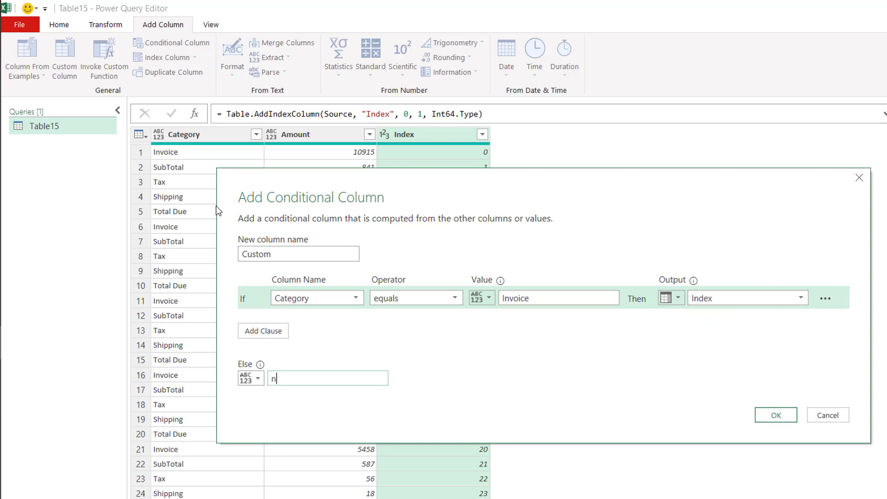
{"action": "left_click", "coordinate": [761, 417]}
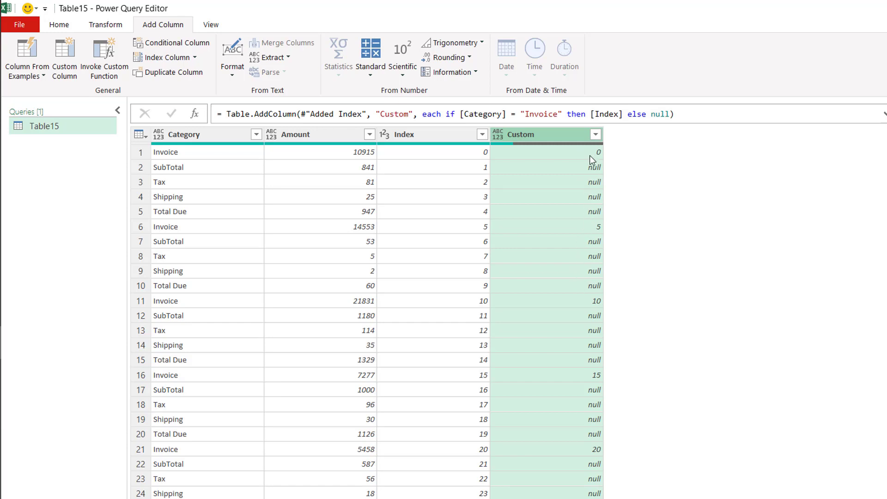
Fill the Custom column down so every row carries its invoice's index
{"action": "right_click", "coordinate": [556, 137]}
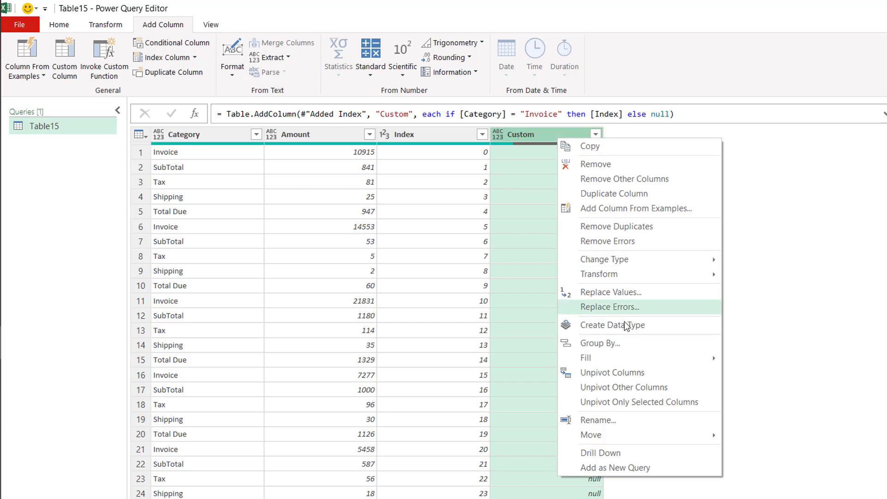
{"action": "mouse_move", "coordinate": [621, 363]}
{"action": "left_click", "coordinate": [763, 360]}
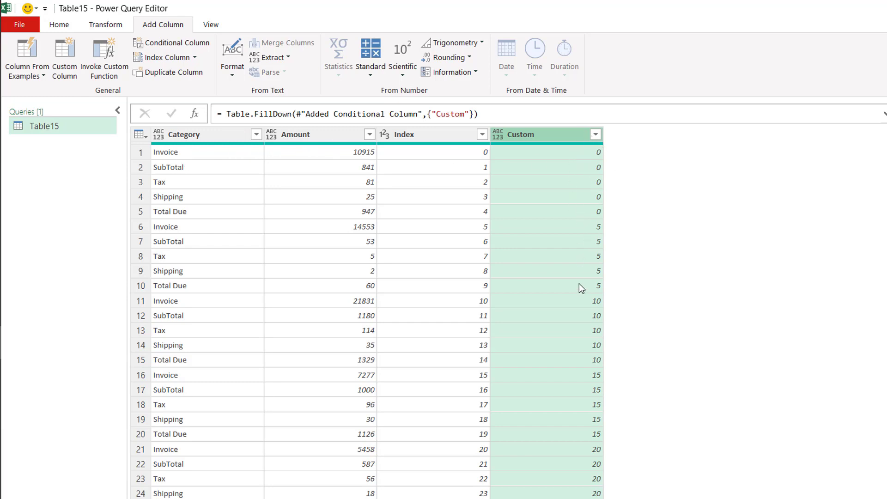
Remove the Index column and begin pivoting on the Category column
{"action": "left_click", "coordinate": [207, 138]}
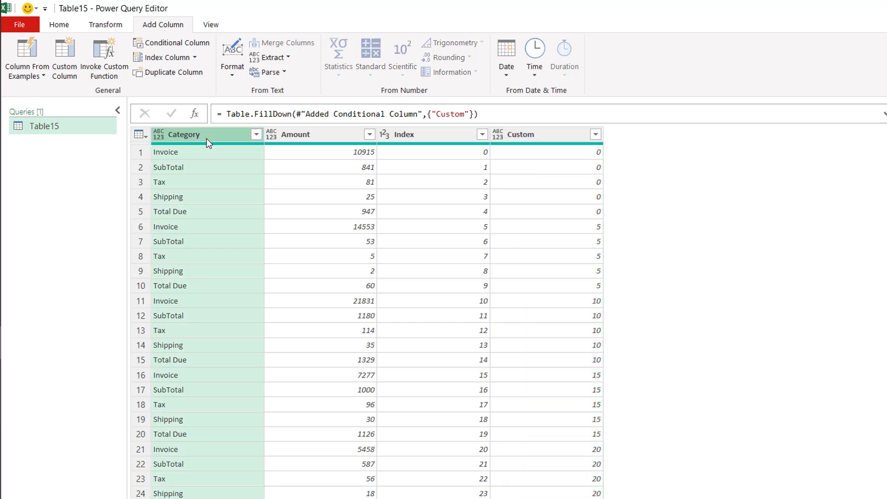
{"action": "left_click", "coordinate": [436, 131]}
{"action": "right_click", "coordinate": [436, 132]}
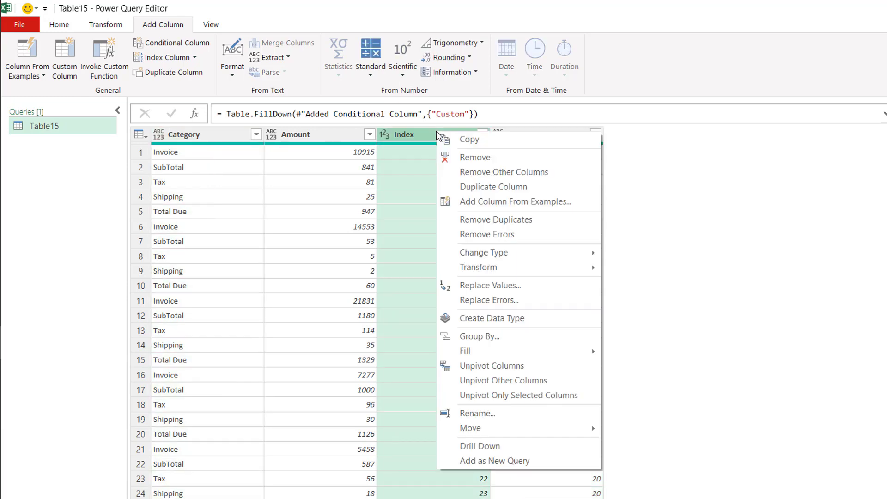
{"action": "left_click", "coordinate": [464, 159]}
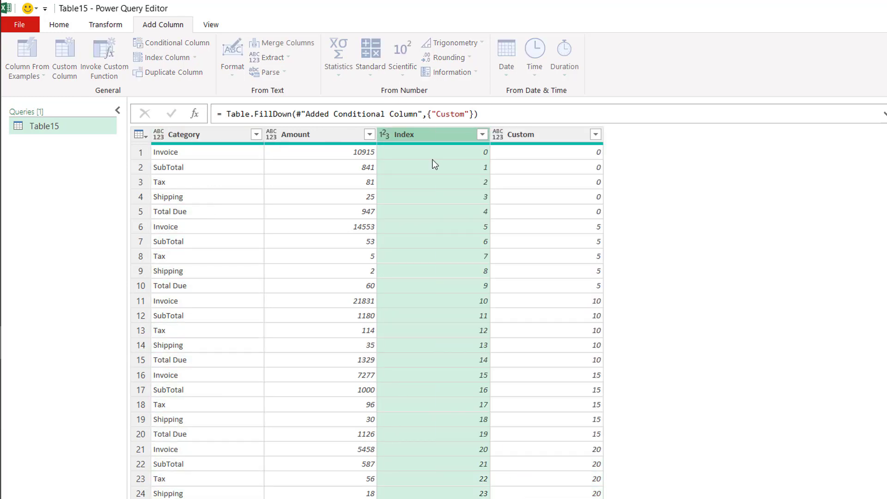
{"action": "left_click", "coordinate": [209, 135]}
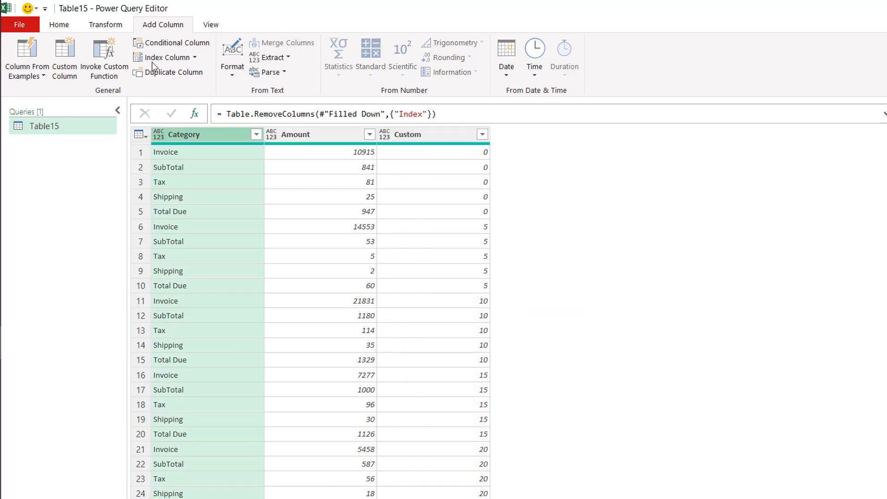
{"action": "left_click", "coordinate": [98, 30]}
{"action": "left_click", "coordinate": [258, 72]}
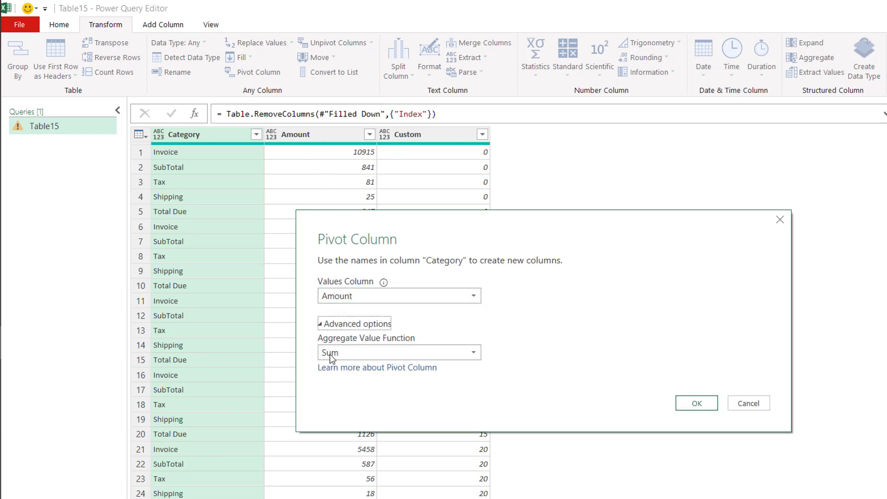
Pivot Category into columns using Amount values with Don't Aggregate
{"action": "left_click", "coordinate": [330, 356]}
{"action": "left_click", "coordinate": [372, 468]}
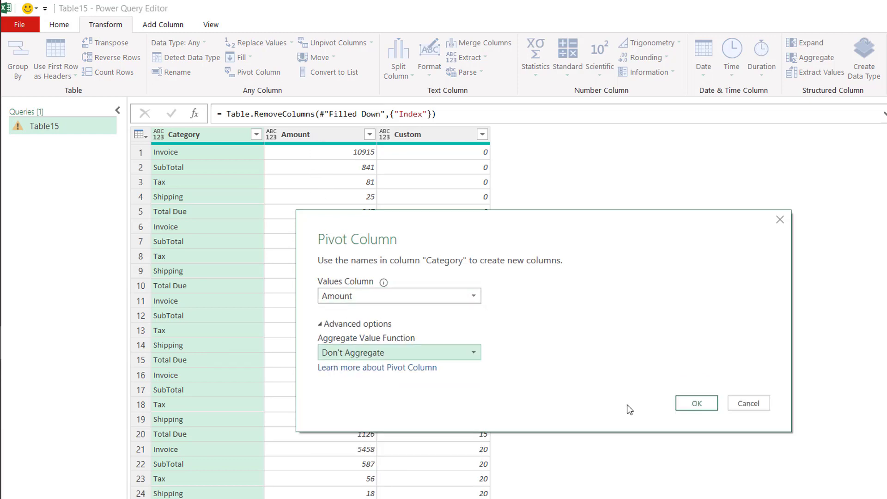
{"action": "left_click", "coordinate": [693, 403]}
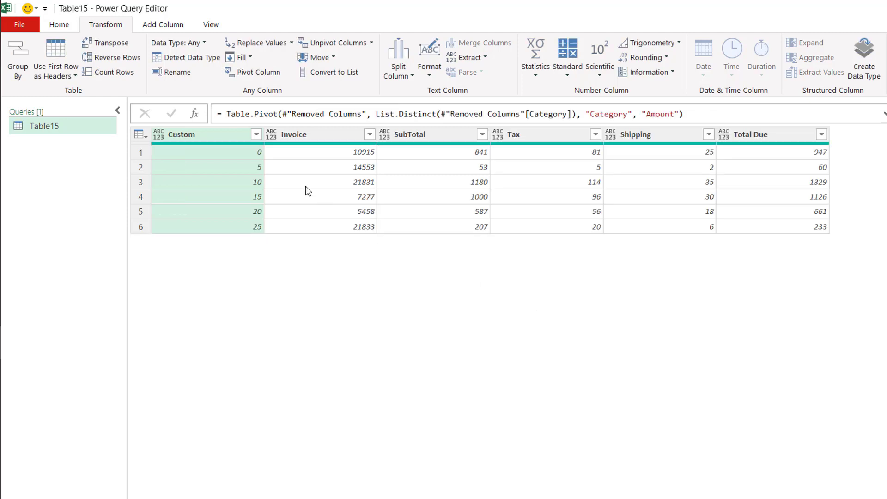
Remove the helper Custom column and load the pivoted Table15 back into Excel
{"action": "right_click", "coordinate": [184, 138]}
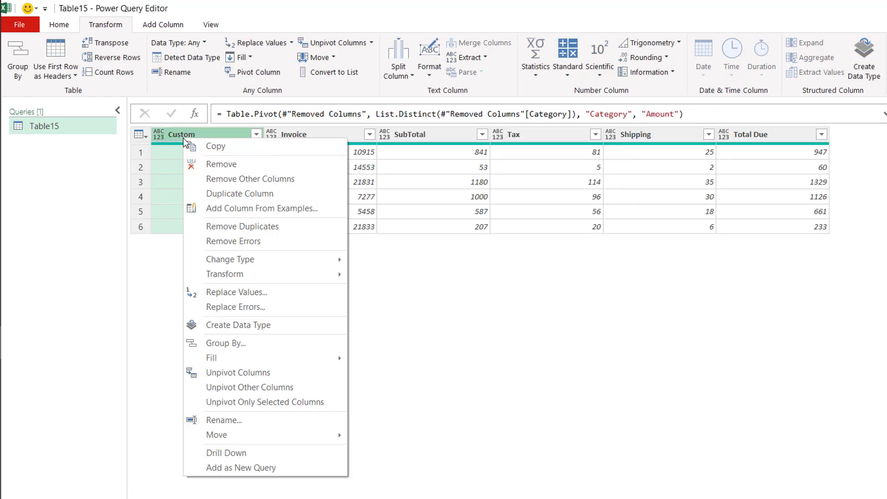
{"action": "left_click", "coordinate": [199, 164]}
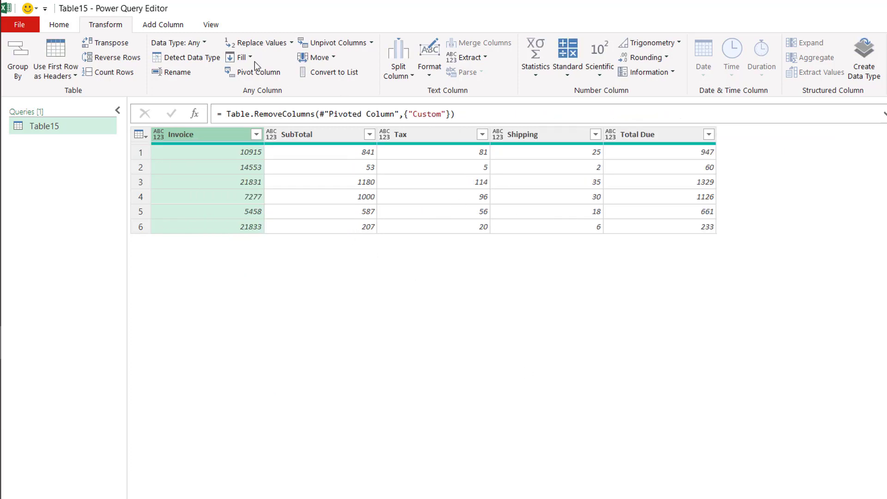
{"action": "left_click", "coordinate": [59, 24]}
{"action": "left_click", "coordinate": [18, 49]}
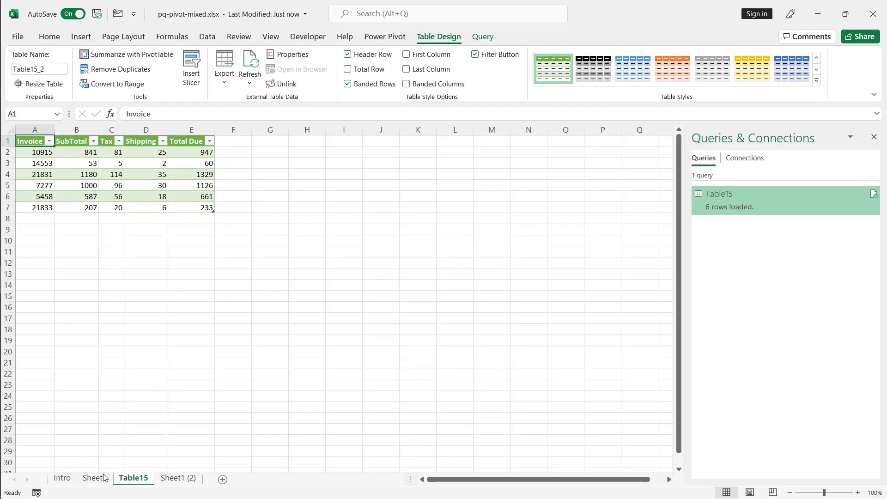
On Sheet1, inspect the extra Fee row worth 10, the Invoice 7277 row and Shipping
{"action": "left_click", "coordinate": [96, 479]}
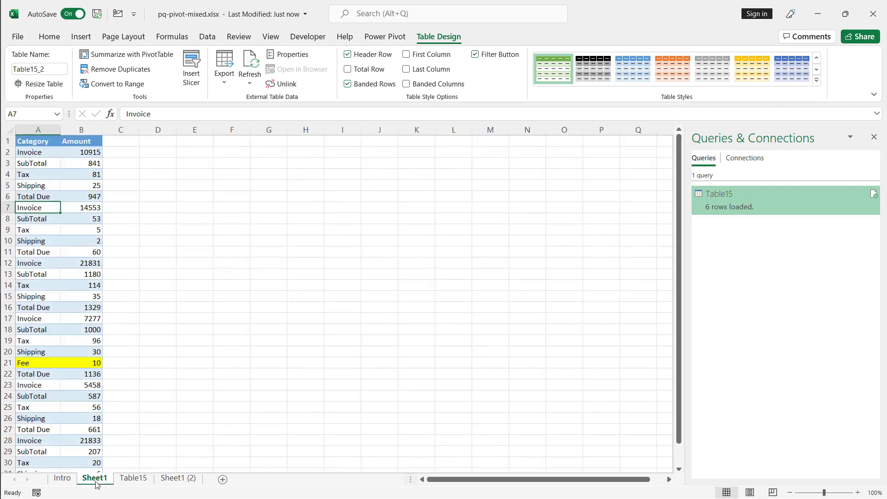
{"action": "left_click", "coordinate": [31, 364]}
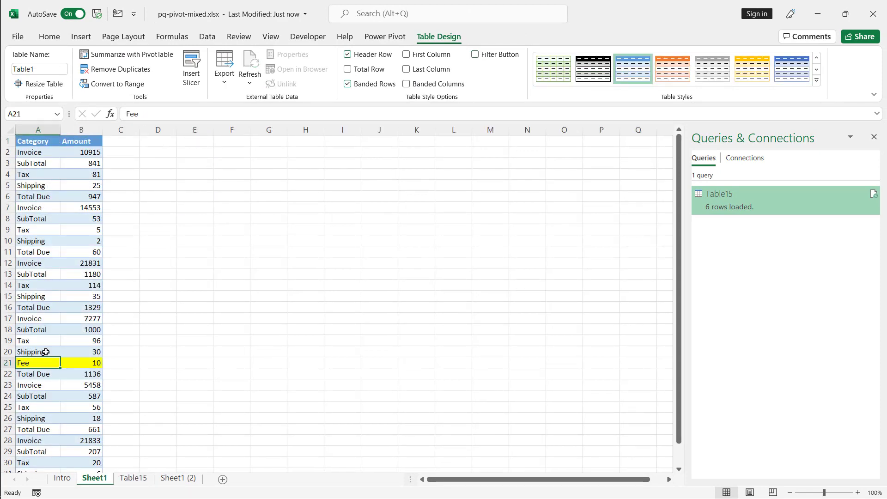
{"action": "left_click_drag", "start_coordinate": [41, 318], "coordinate": [69, 318]}
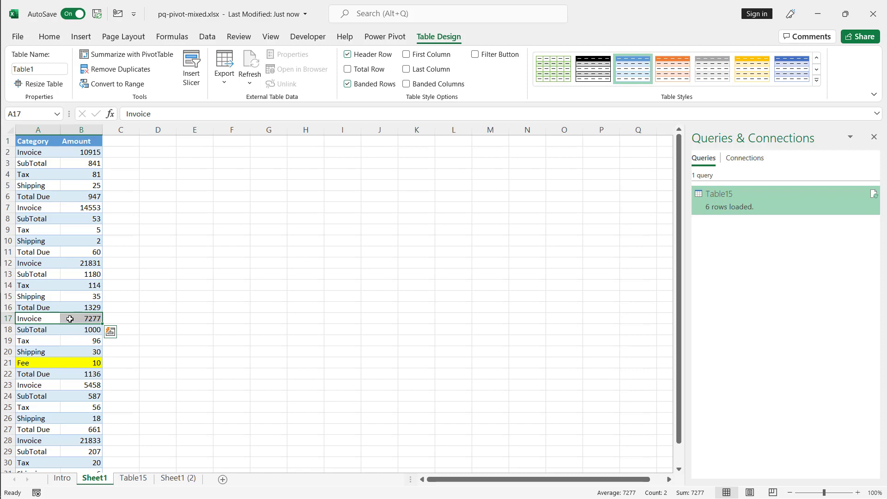
{"action": "left_click", "coordinate": [41, 187]}
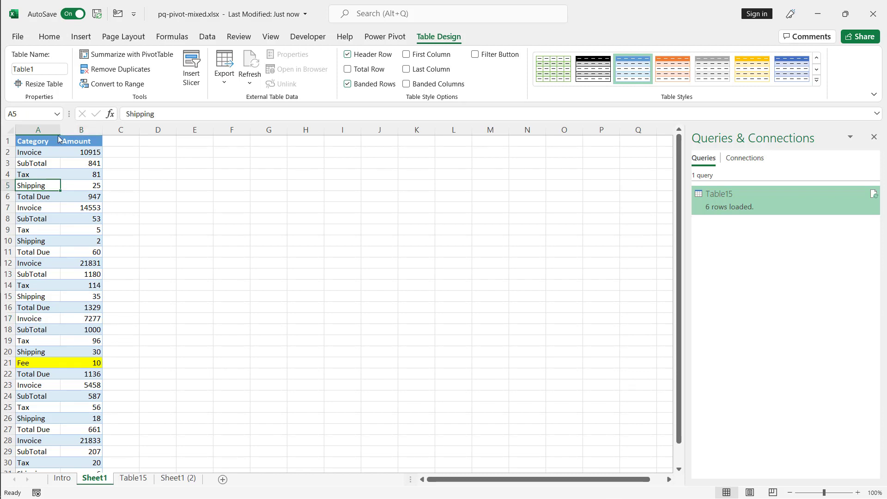
{"action": "left_click", "coordinate": [54, 39]}
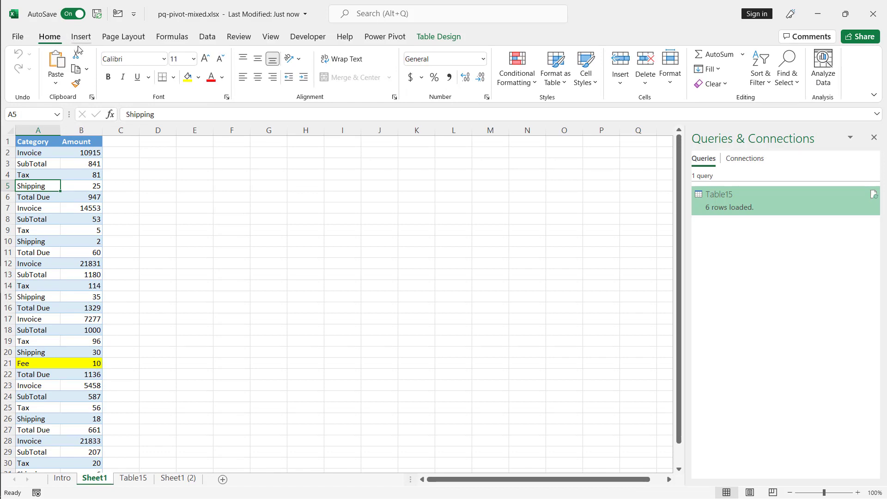
{"action": "left_click", "coordinate": [207, 36]}
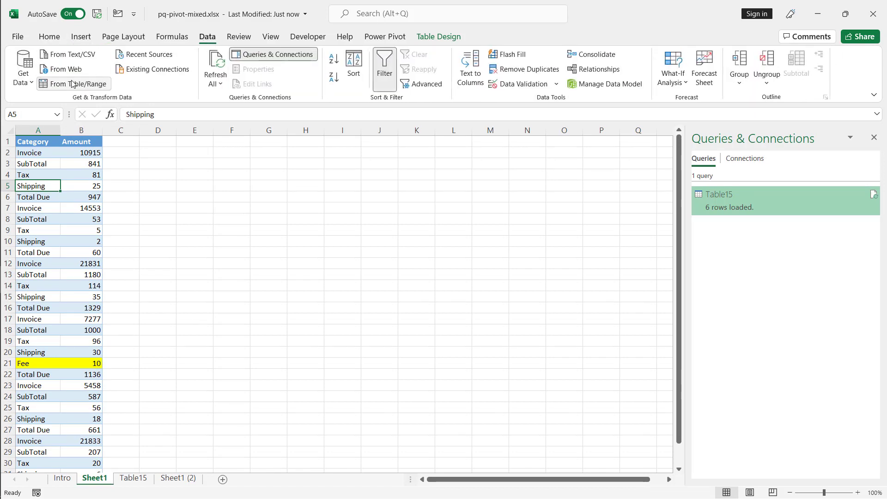
Load the Sheet1 Fee list as Table1 and pivot Category unaggregated, producing Error values
{"action": "left_click", "coordinate": [73, 83]}
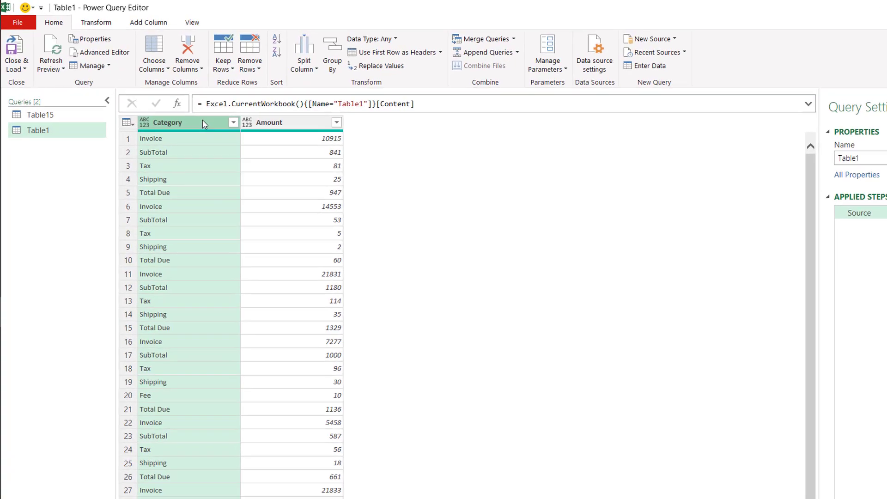
{"action": "left_click", "coordinate": [112, 23]}
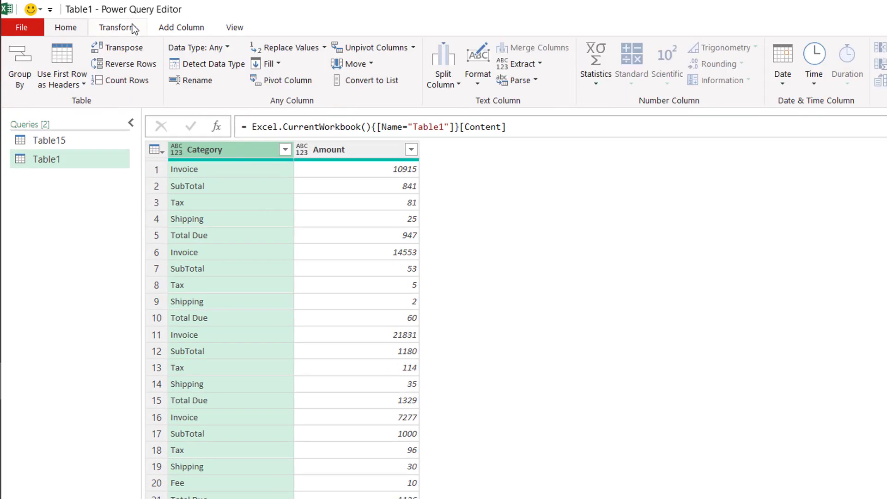
{"action": "left_click", "coordinate": [299, 84]}
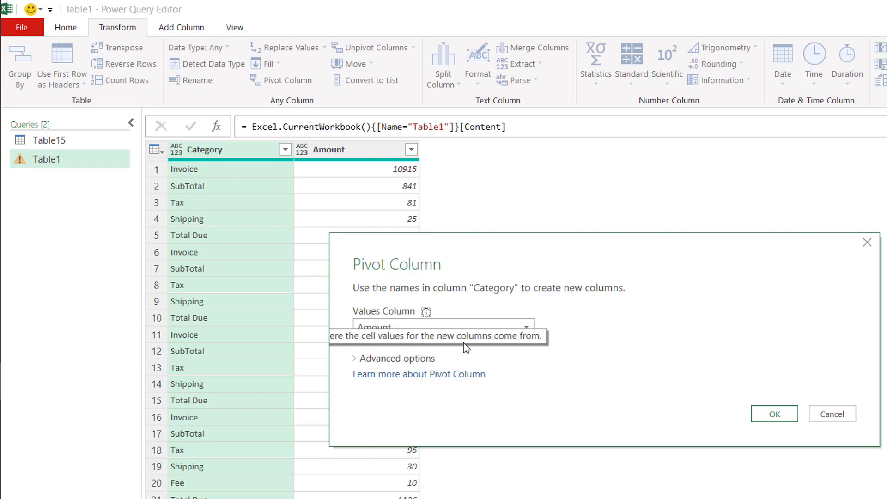
{"action": "left_click", "coordinate": [425, 359]}
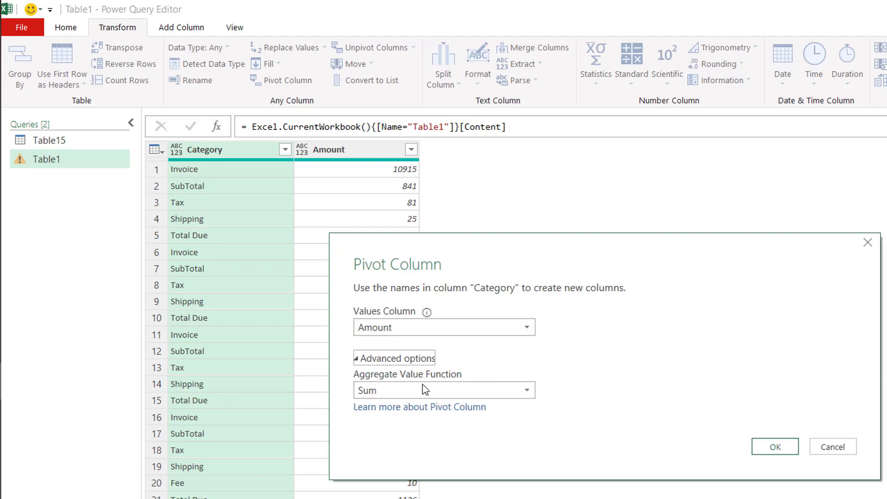
{"action": "left_click", "coordinate": [436, 391]}
{"action": "left_click", "coordinate": [398, 482]}
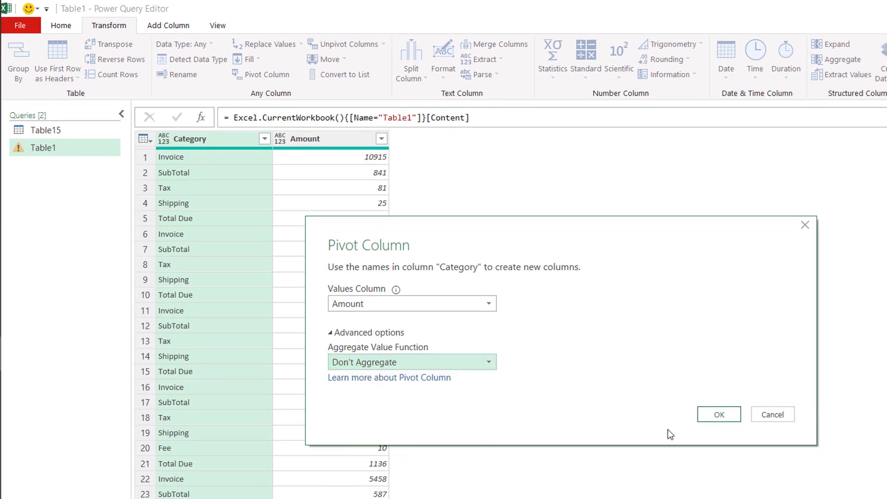
{"action": "left_click", "coordinate": [695, 404]}
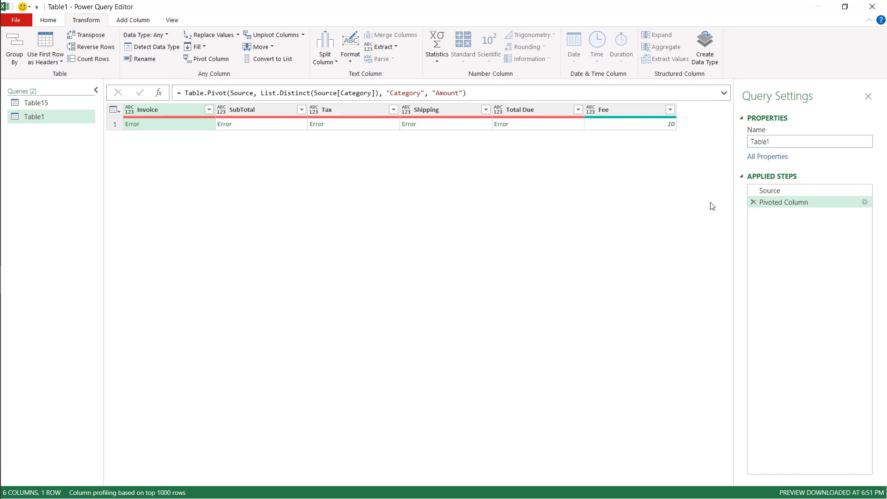
Delete the failed pivot step and add an Index column starting from 0
{"action": "left_click", "coordinate": [753, 202]}
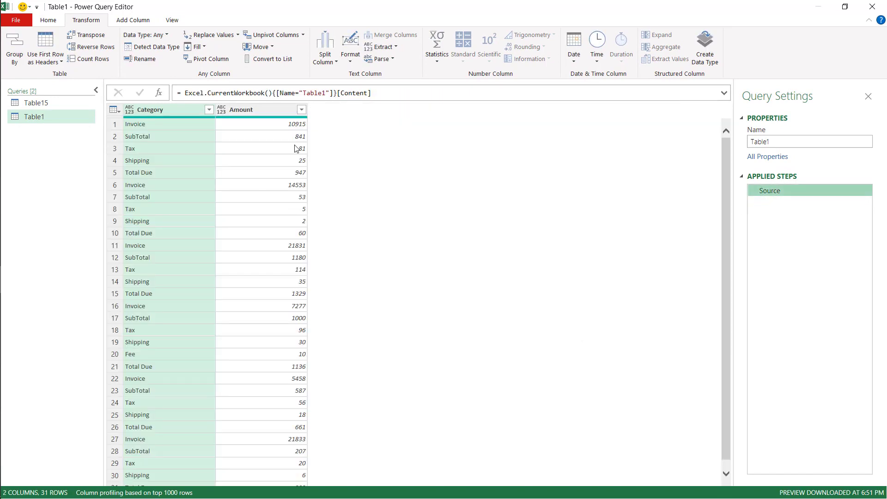
{"action": "left_click", "coordinate": [141, 21]}
{"action": "left_click", "coordinate": [217, 63]}
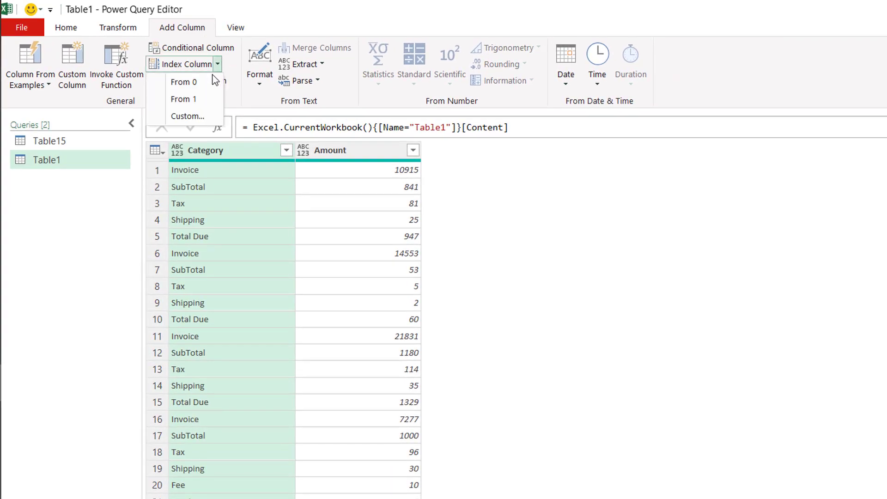
{"action": "left_click", "coordinate": [205, 83]}
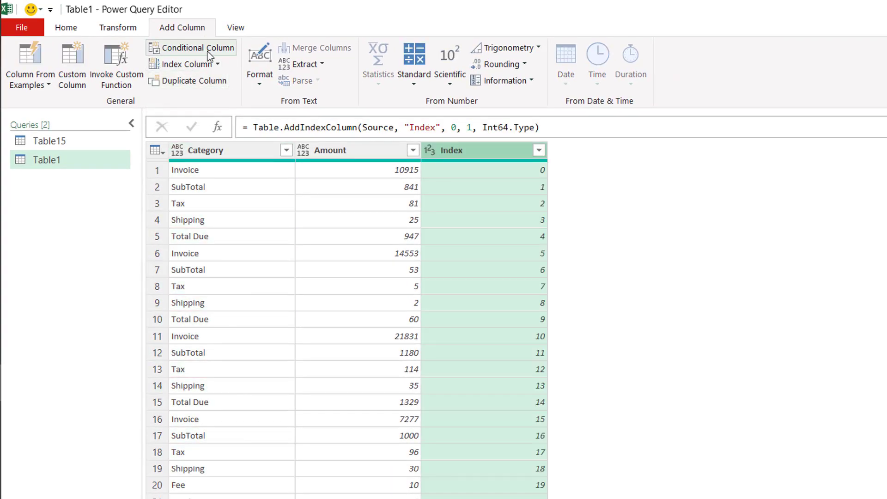
Add a conditional Custom column: if Category equals 'Invoice' output Index, else null
{"action": "left_click", "coordinate": [192, 48]}
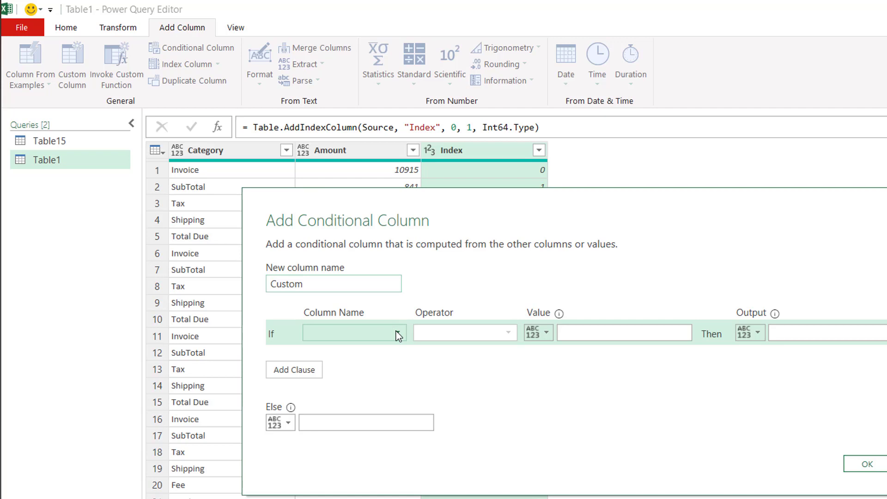
{"action": "left_click", "coordinate": [396, 333]}
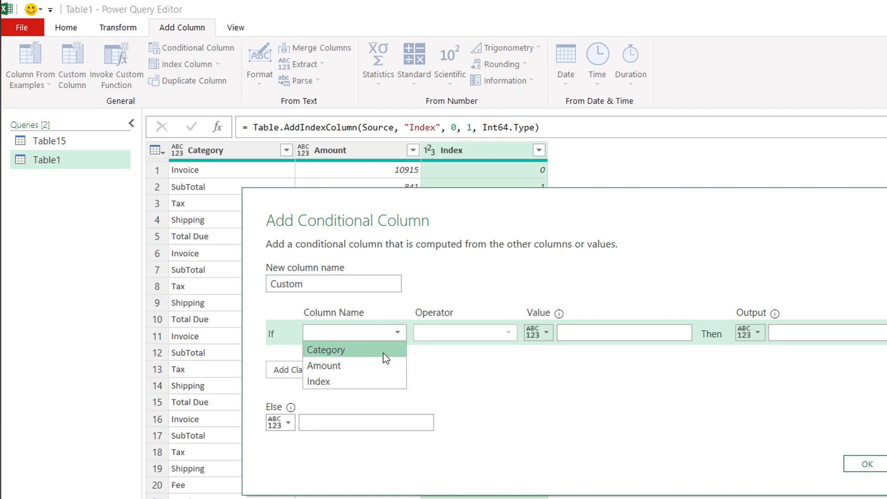
{"action": "left_click", "coordinate": [383, 351]}
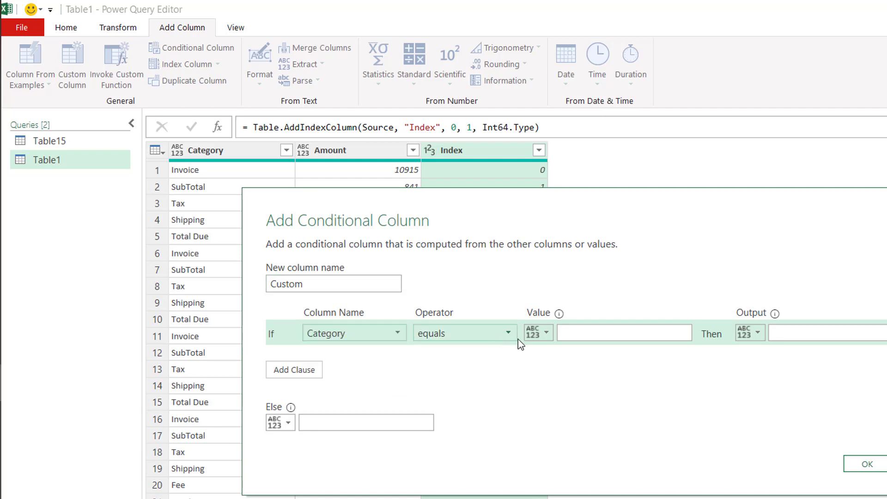
{"action": "left_click", "coordinate": [599, 333]}
{"action": "type", "text": "Invoice"}
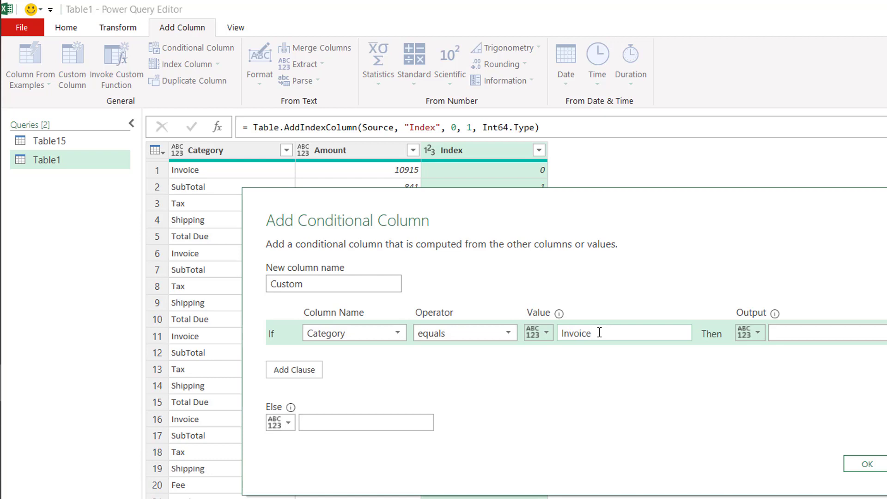
{"action": "left_click", "coordinate": [750, 333]}
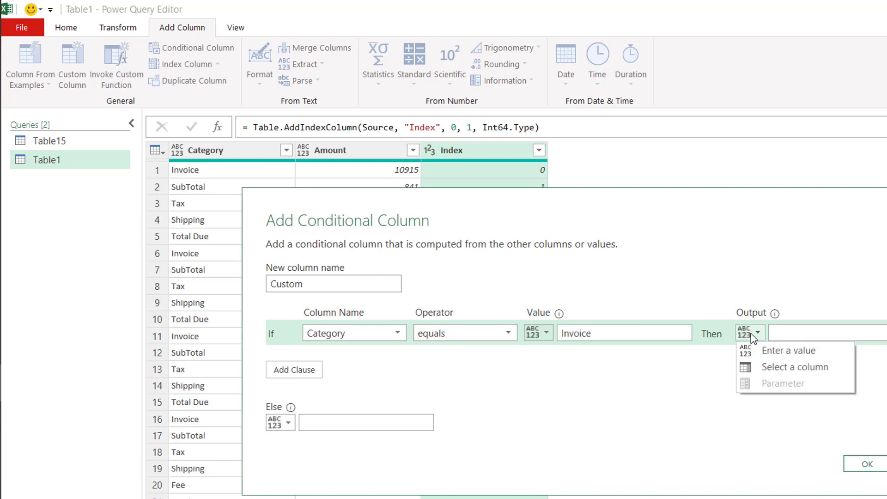
{"action": "left_click", "coordinate": [769, 364]}
{"action": "left_click", "coordinate": [876, 346]}
{"action": "left_click", "coordinate": [826, 380]}
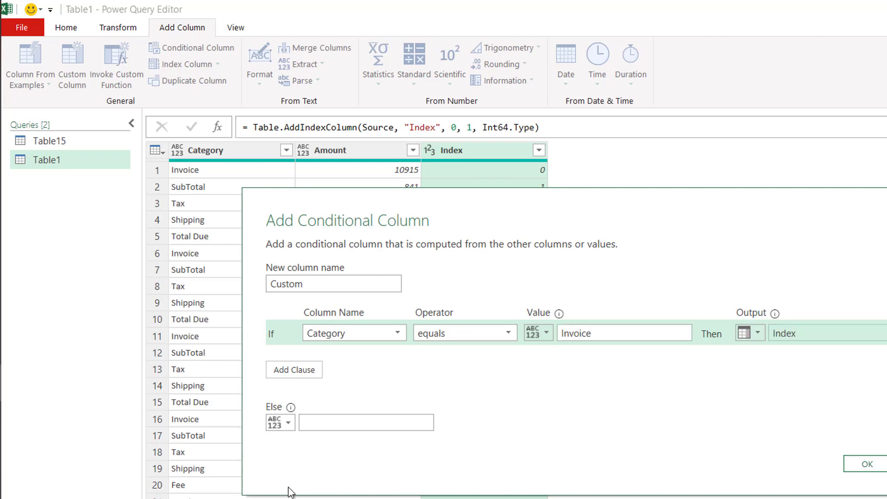
{"action": "left_click", "coordinate": [337, 421]}
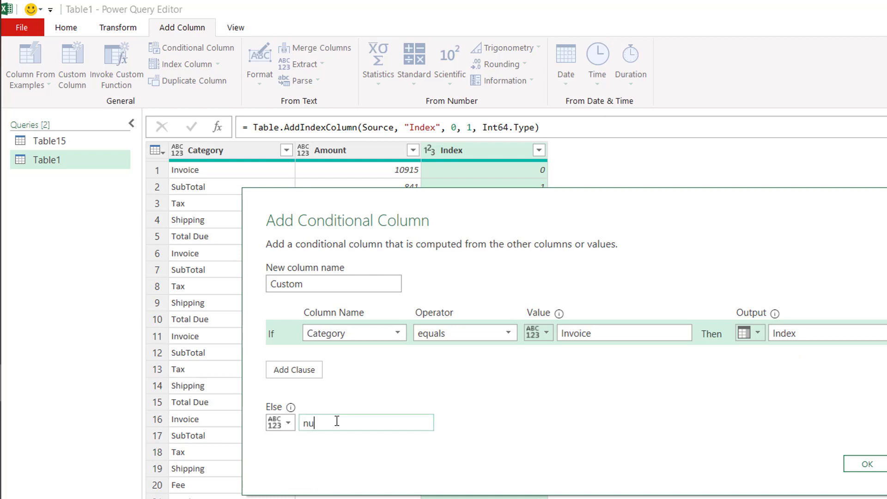
{"action": "left_click", "coordinate": [867, 463]}
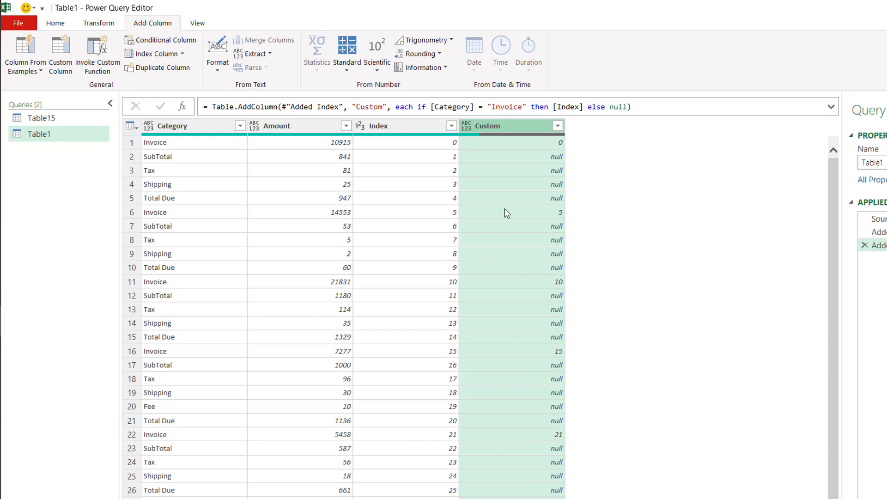
Fill Table1's Custom column down with each invoice's index and delete the Index column
{"action": "right_click", "coordinate": [501, 123]}
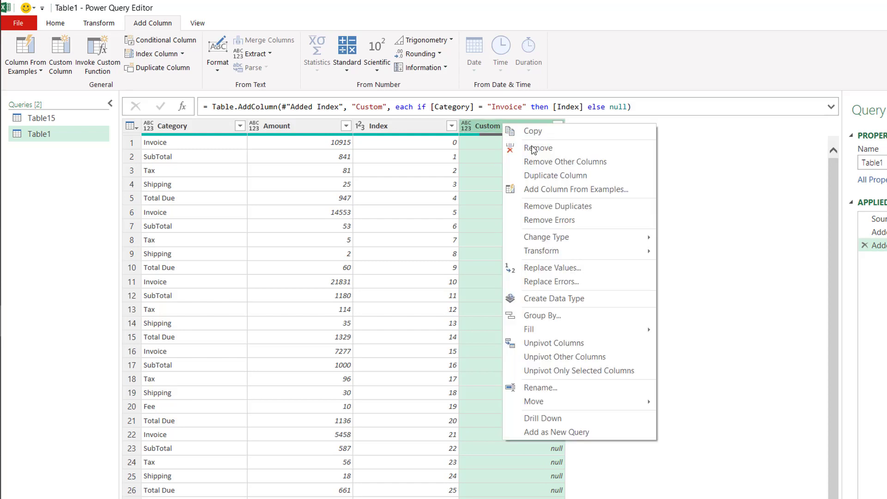
{"action": "mouse_move", "coordinate": [614, 331]}
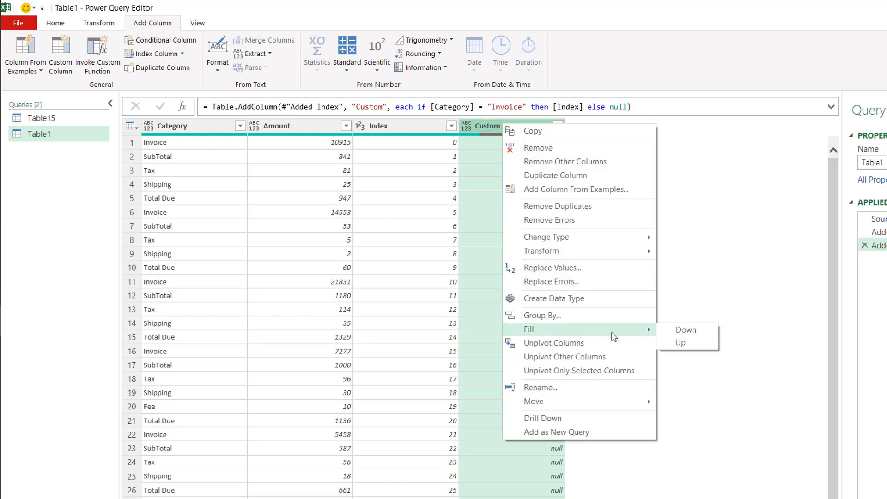
{"action": "left_click", "coordinate": [677, 331]}
{"action": "left_click", "coordinate": [401, 129]}
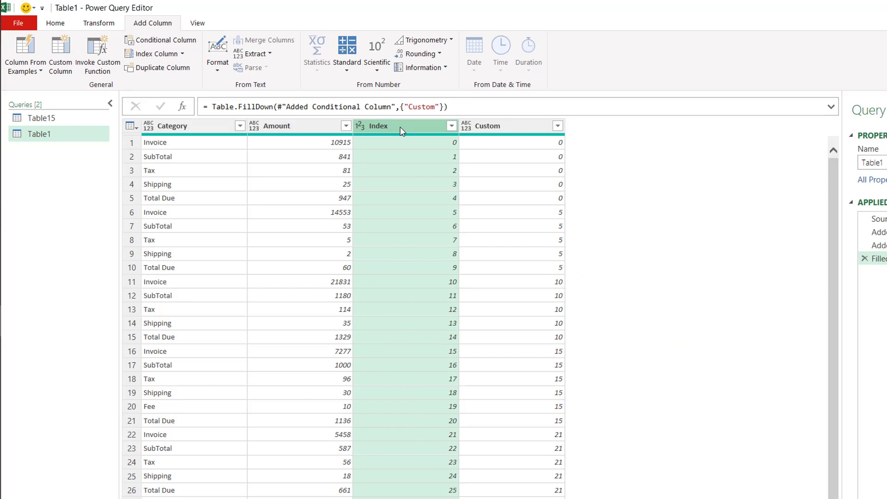
{"action": "key", "text": "Delete"}
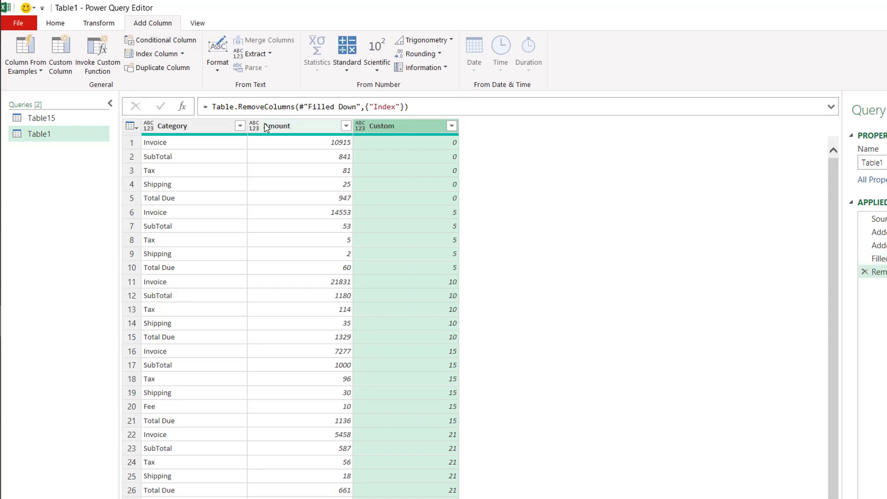
Pivot Category on Amount with Don't Aggregate into six invoice rows, then delete Custom
{"action": "left_click", "coordinate": [190, 131]}
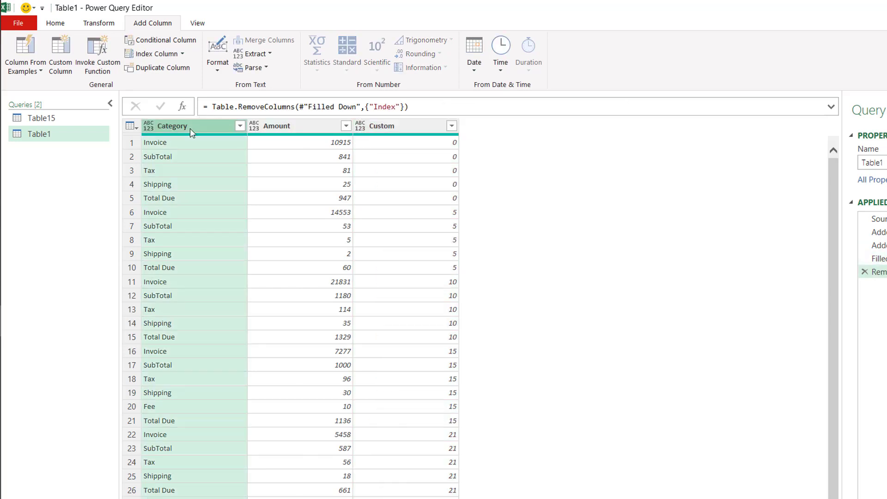
{"action": "left_click", "coordinate": [97, 23]}
{"action": "left_click", "coordinate": [238, 69]}
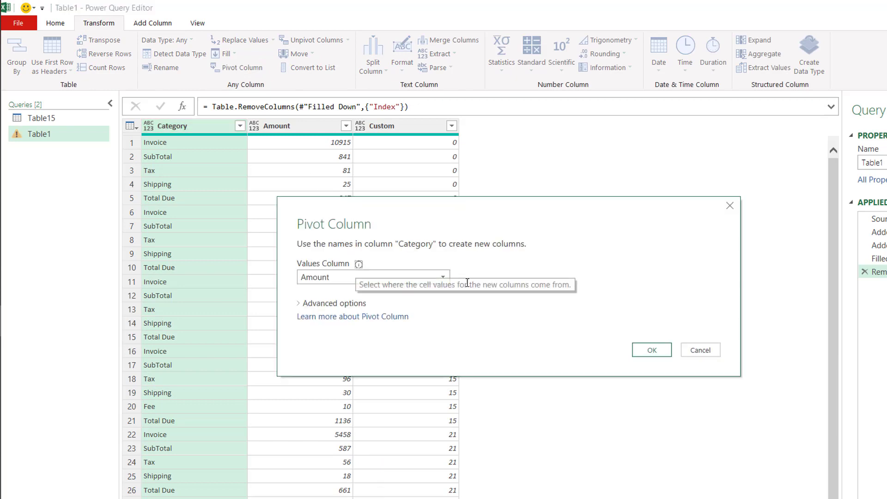
{"action": "left_click", "coordinate": [339, 278]}
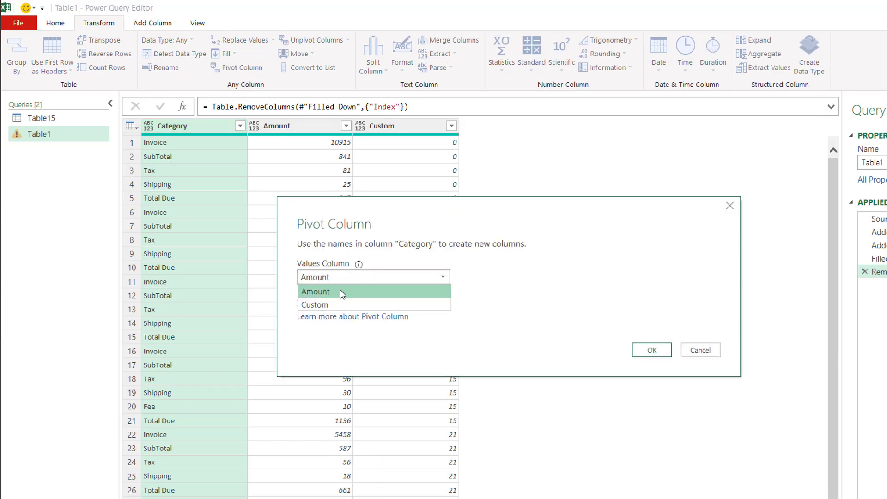
{"action": "left_click", "coordinate": [340, 290]}
{"action": "left_click", "coordinate": [331, 303]}
{"action": "left_click", "coordinate": [346, 330]}
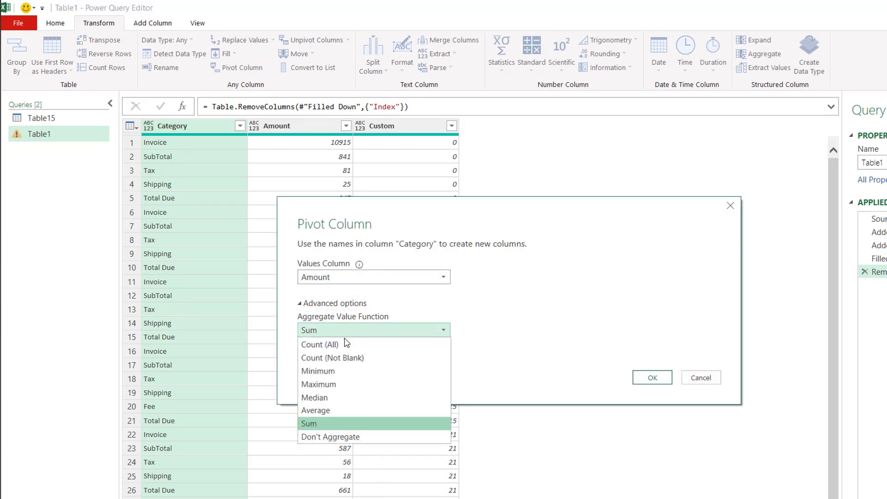
{"action": "left_click", "coordinate": [365, 437]}
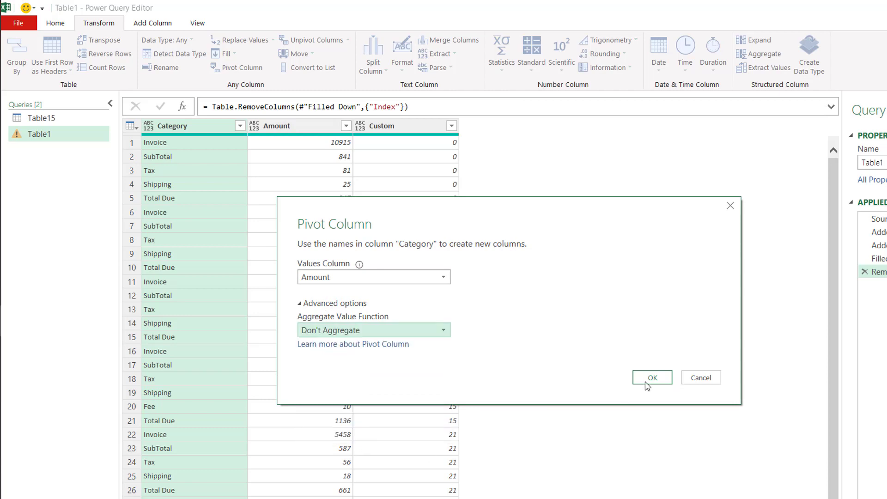
{"action": "left_click", "coordinate": [647, 384]}
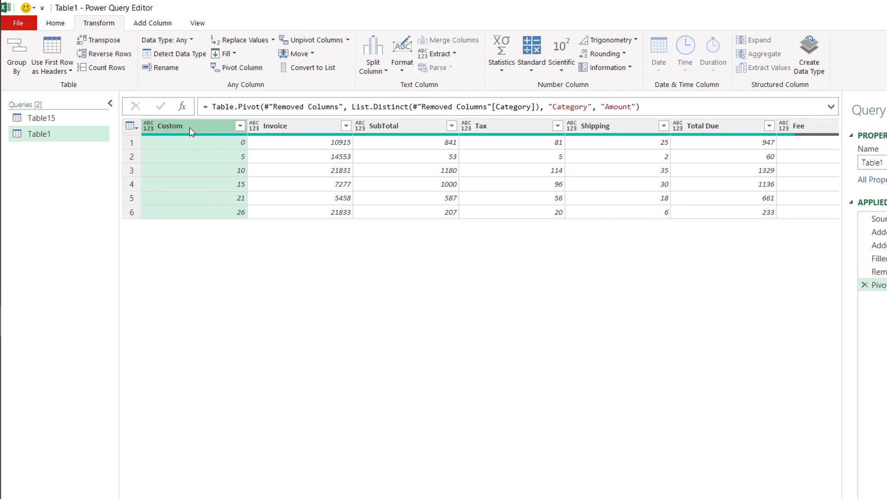
{"action": "key", "text": "Delete"}
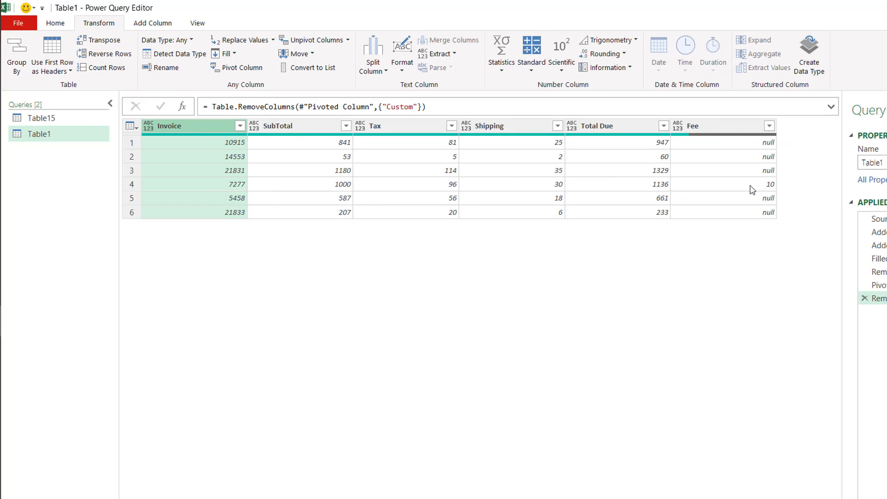
Close the Power Query editor and load the pivoted Table1 query into Excel as a table
{"action": "left_click", "coordinate": [56, 23]}
{"action": "left_click", "coordinate": [15, 47]}
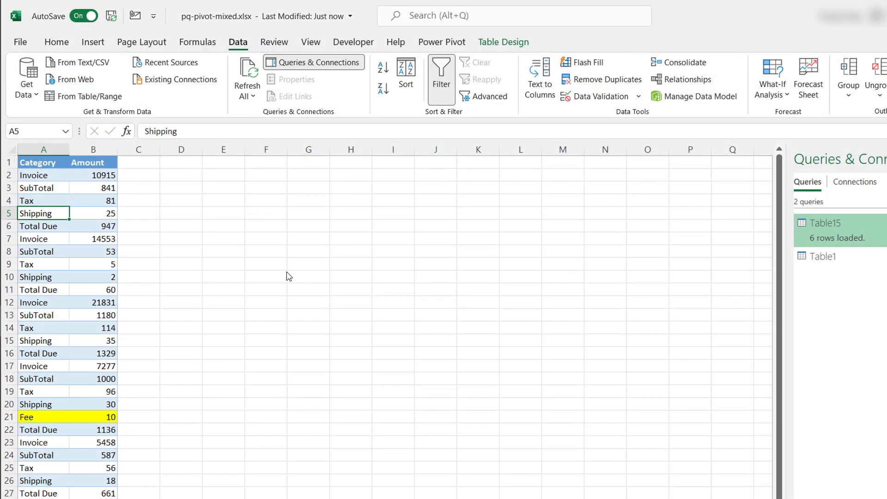